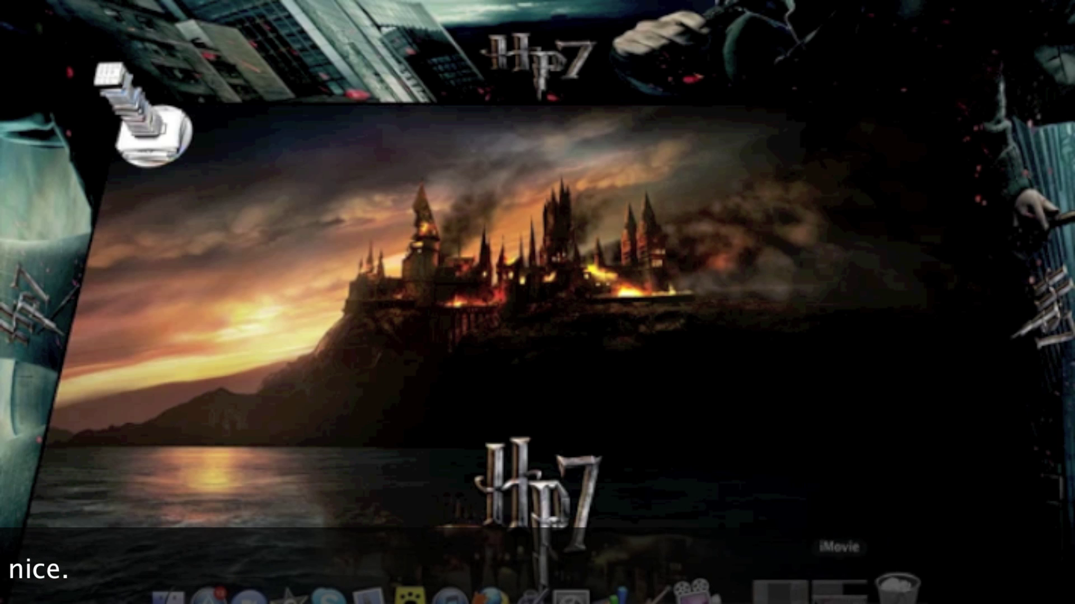
Step: Launch iMovie from the Dock to show the Project Library and HUMMINGBIRD MUST DO clips
left_click(786, 588)
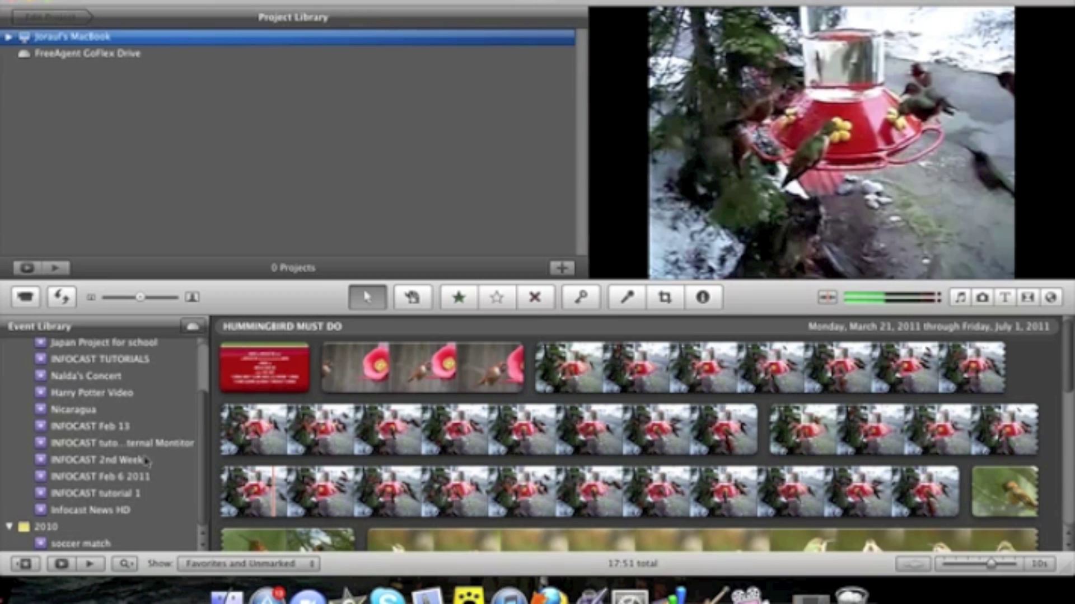
scroll(146, 462, "up", 1)
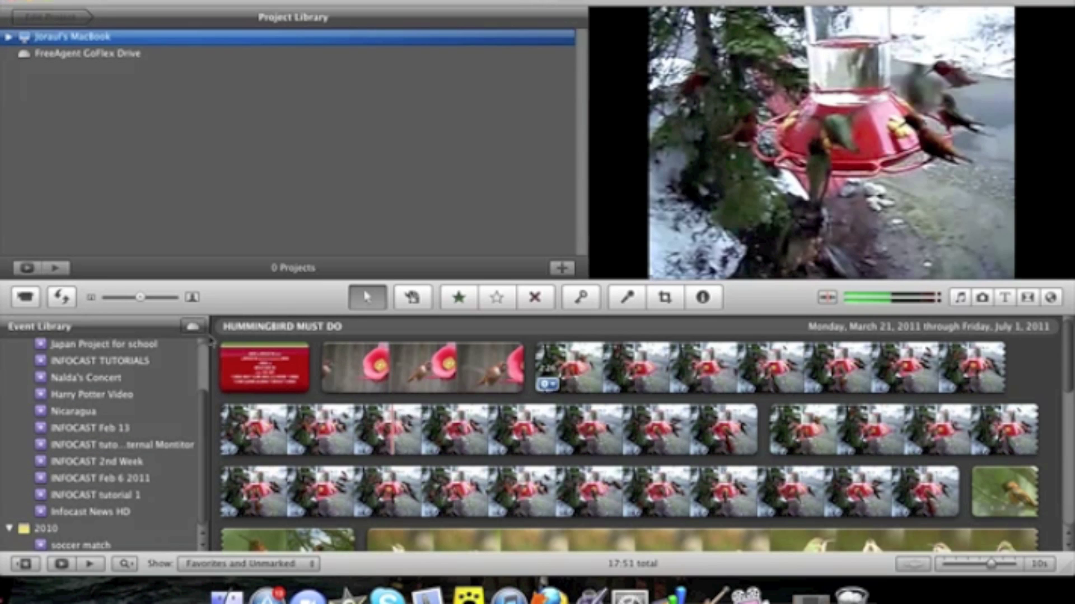
left_click(65, 300)
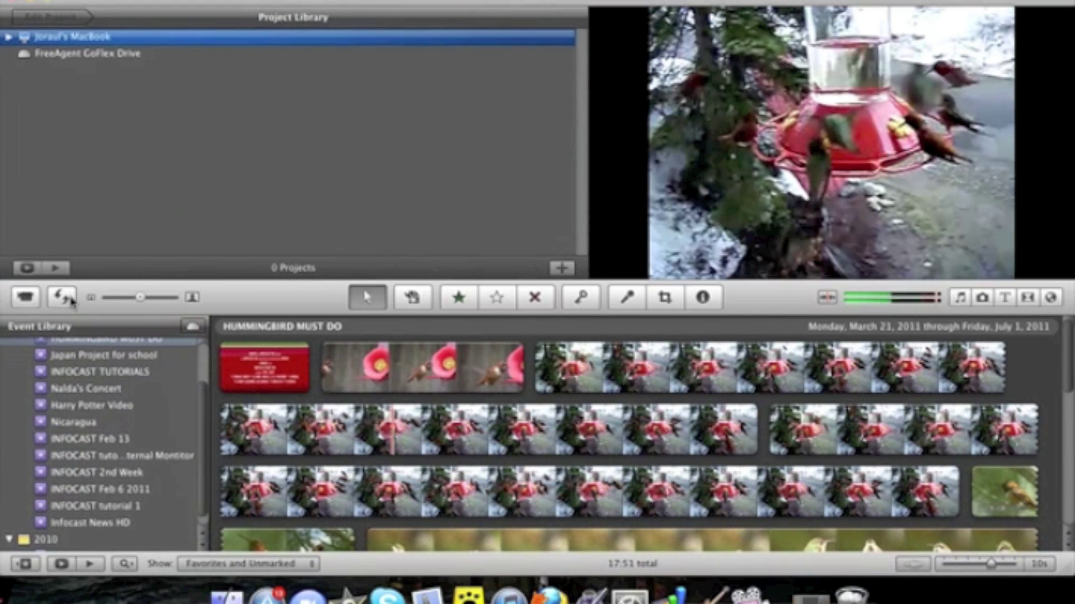
left_click_drag(144, 302, 146, 302)
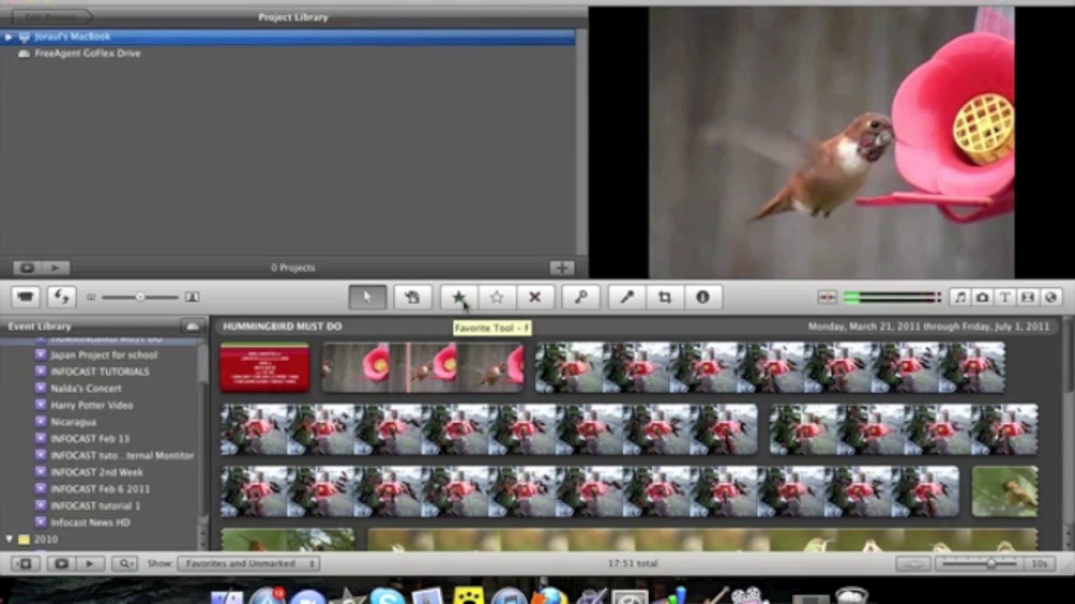
Step: Mark the left part of the second clip as favorite, then clear that mark
left_click(460, 300)
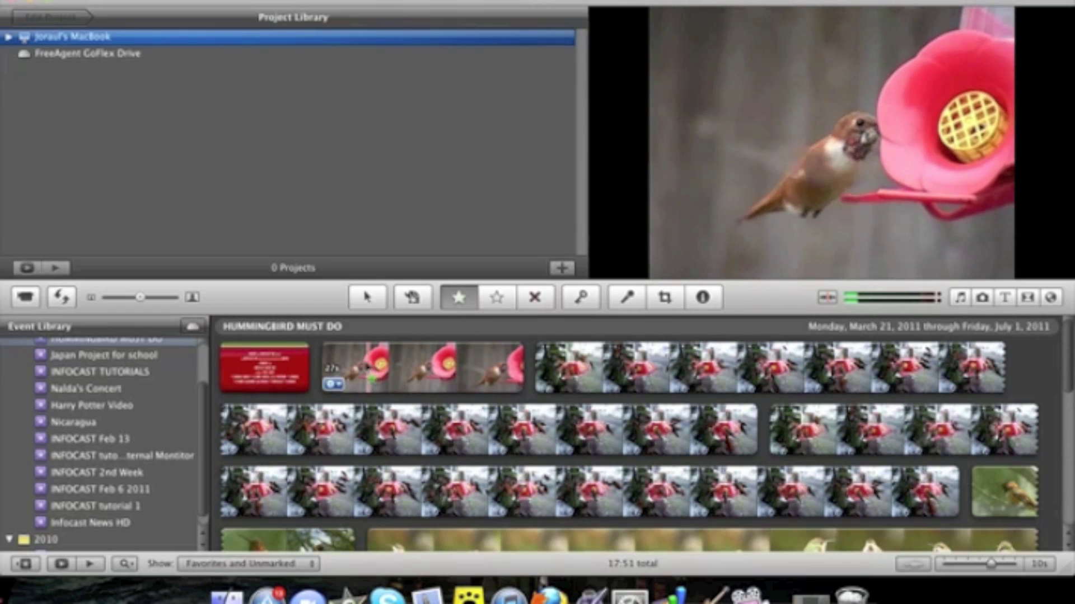
left_click_drag(327, 372, 415, 372)
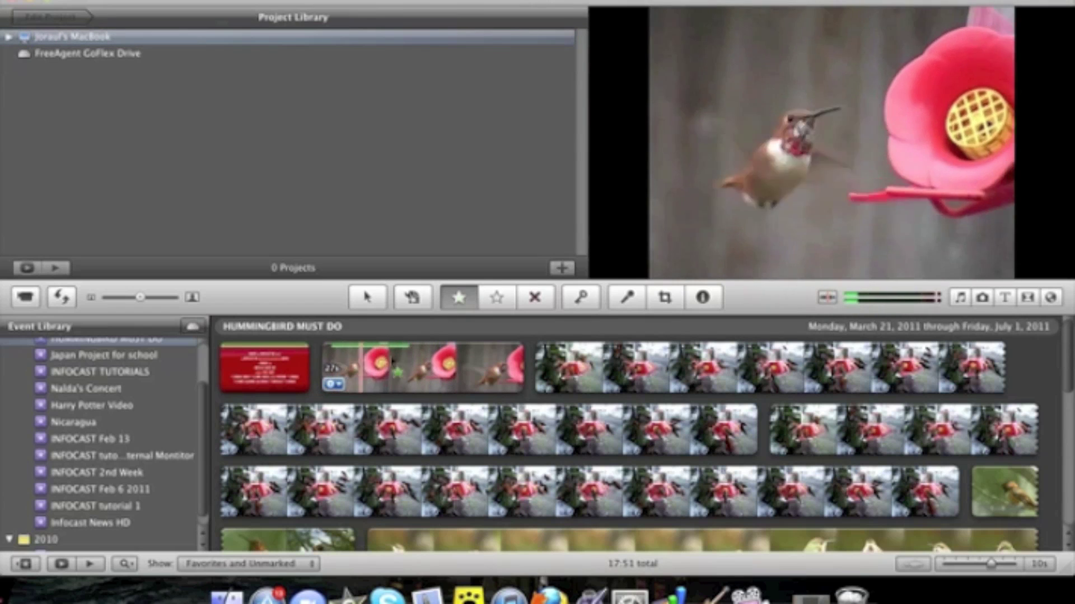
left_click(496, 299)
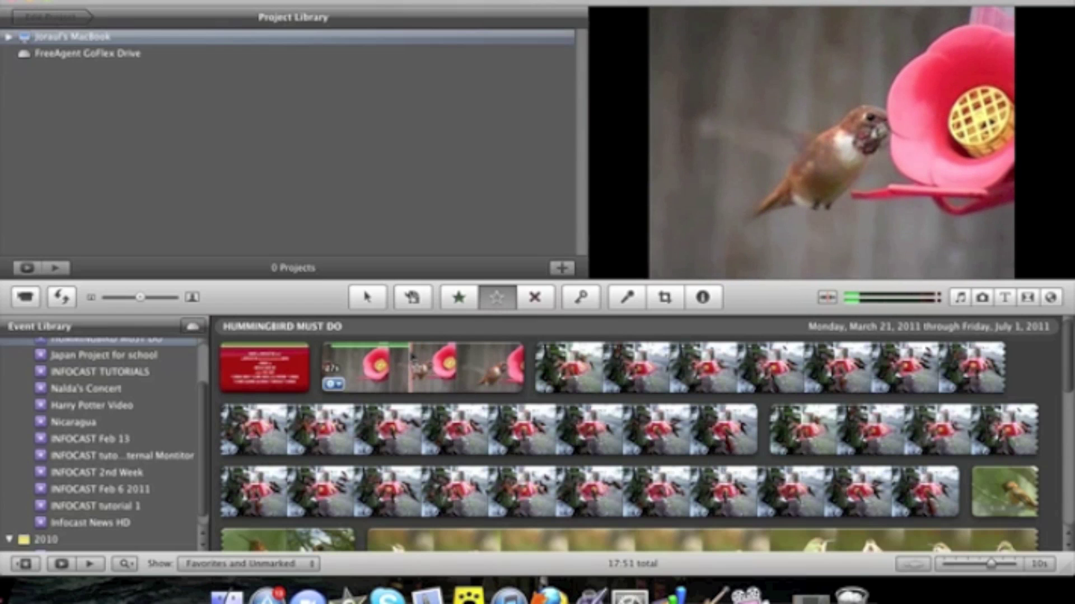
left_click_drag(414, 364, 334, 367)
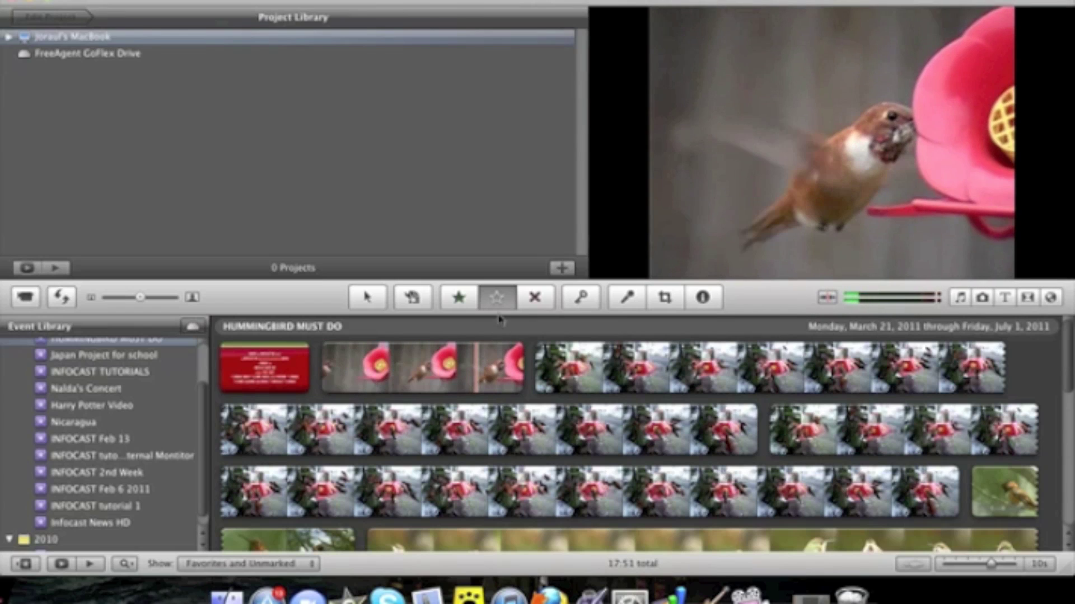
Step: Reject a range of the pink-feeder clip, then undo to restore the footage
left_click(536, 303)
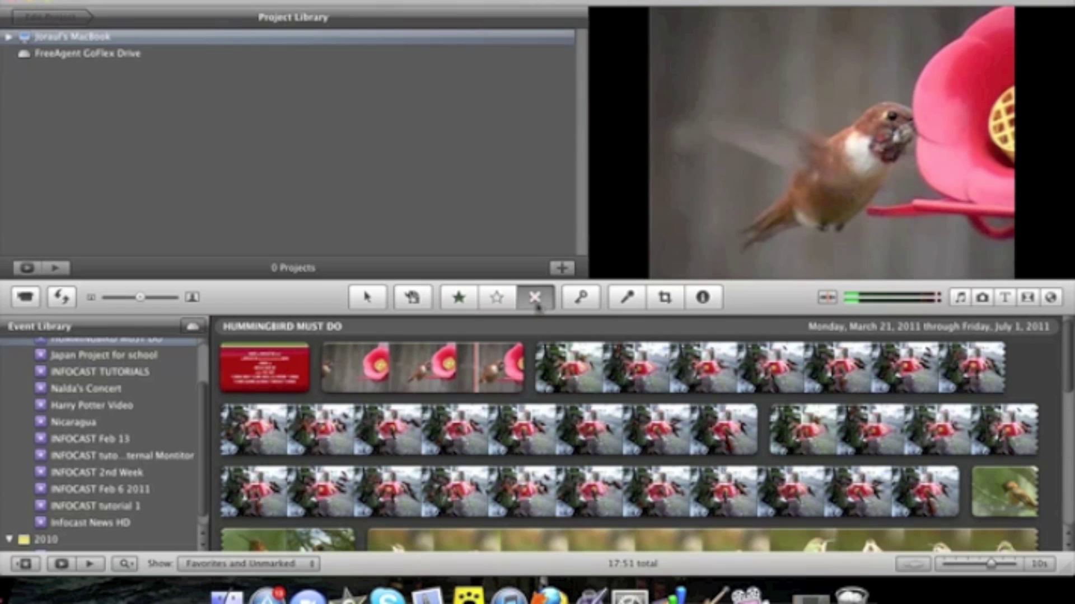
left_click_drag(329, 399, 526, 392)
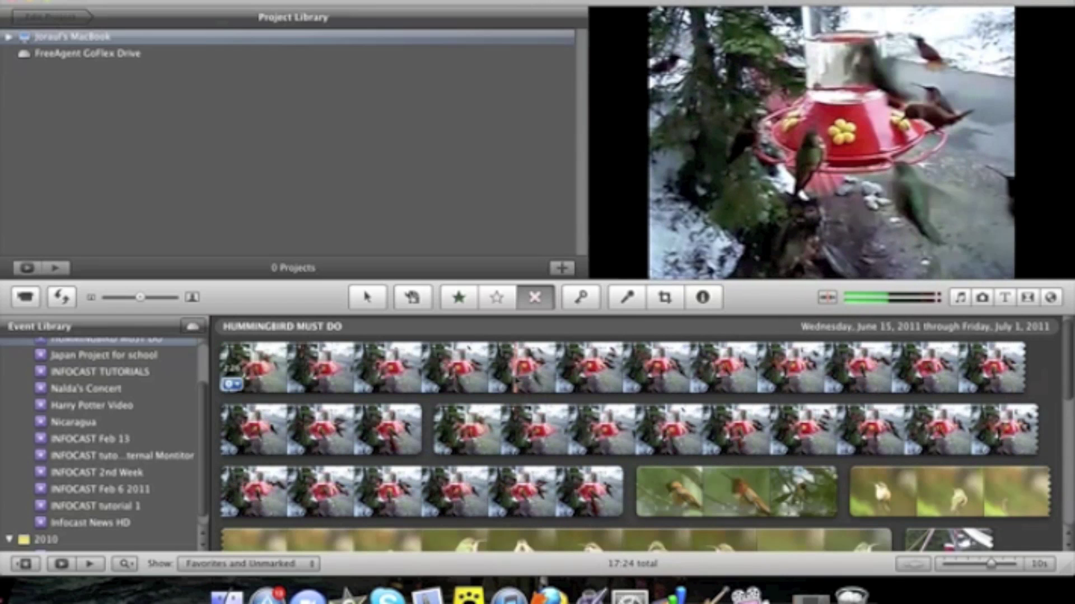
scroll(526, 392, "down", 5)
scroll(526, 392, "up", 2)
scroll(526, 392, "up", 4)
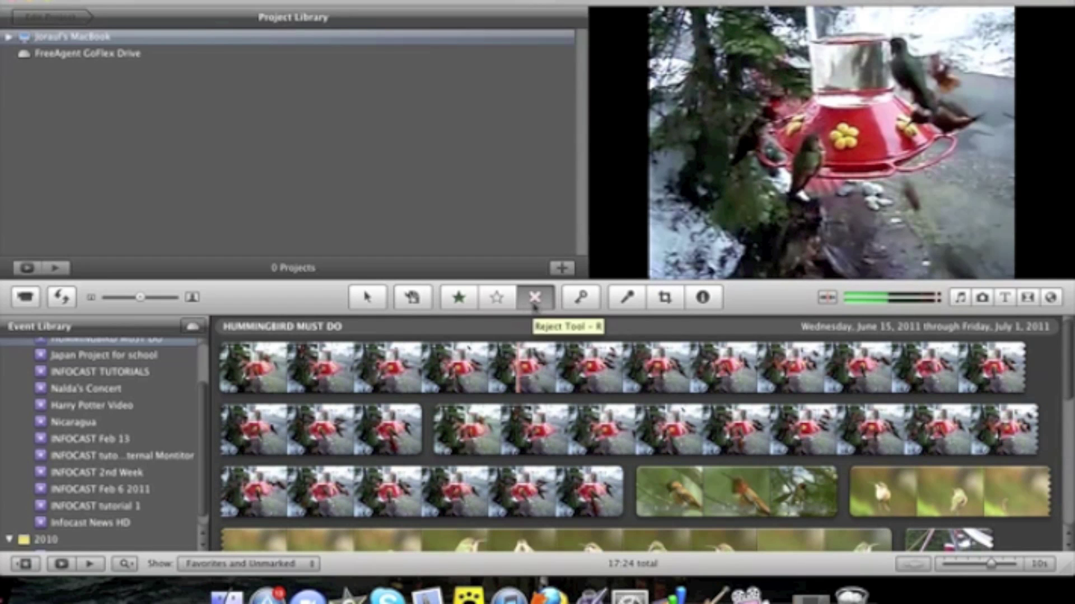
left_click(535, 299)
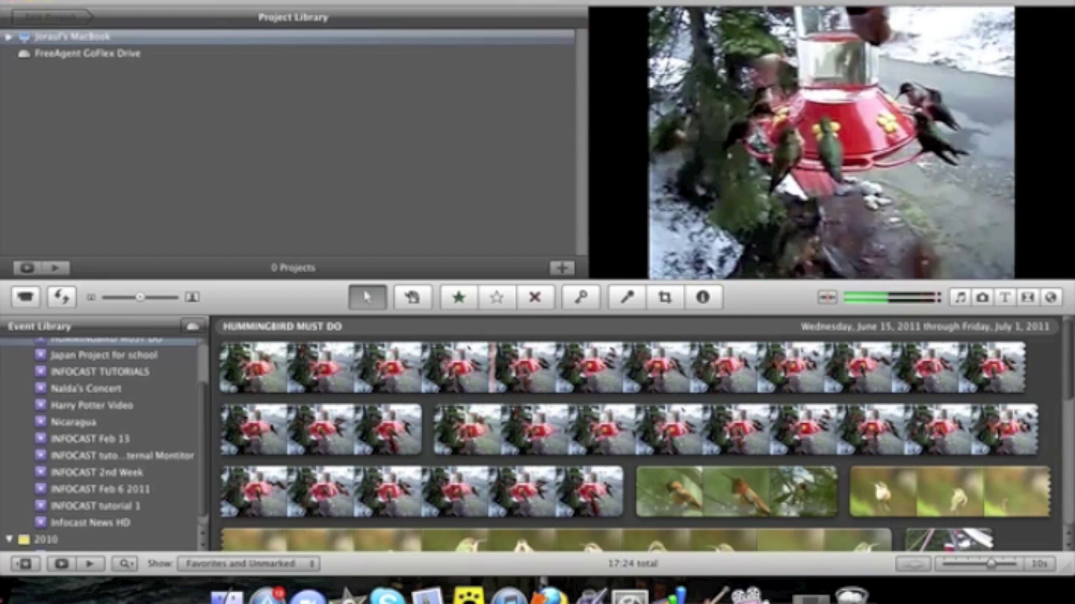
left_click(145, 1)
left_click(168, 3)
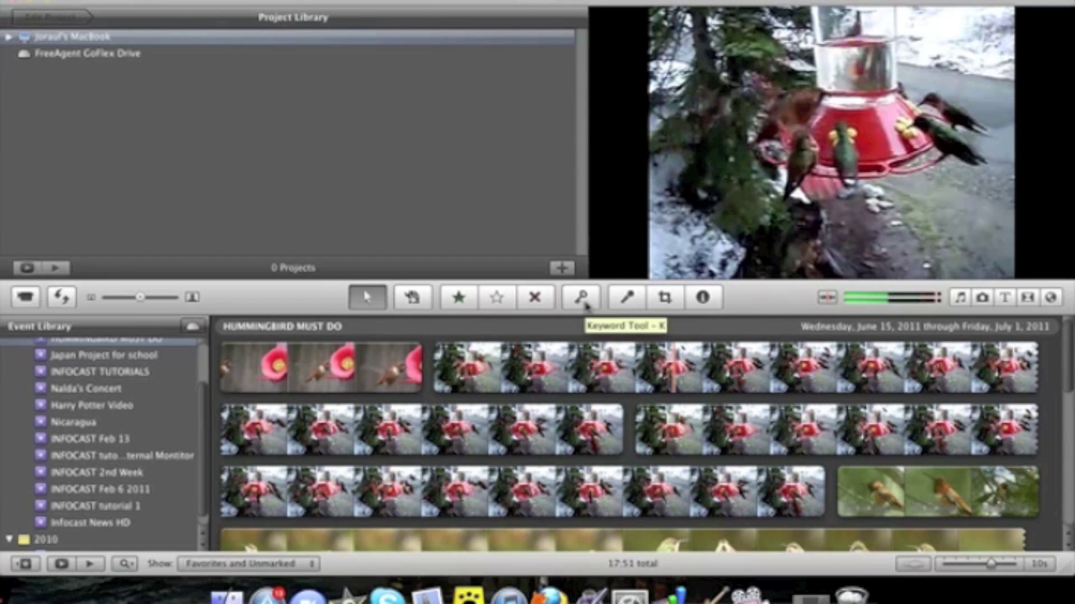
Step: Tag a range of the red-feeder clip with the Outdoor, Closeup and Pets keywords
left_click(582, 299)
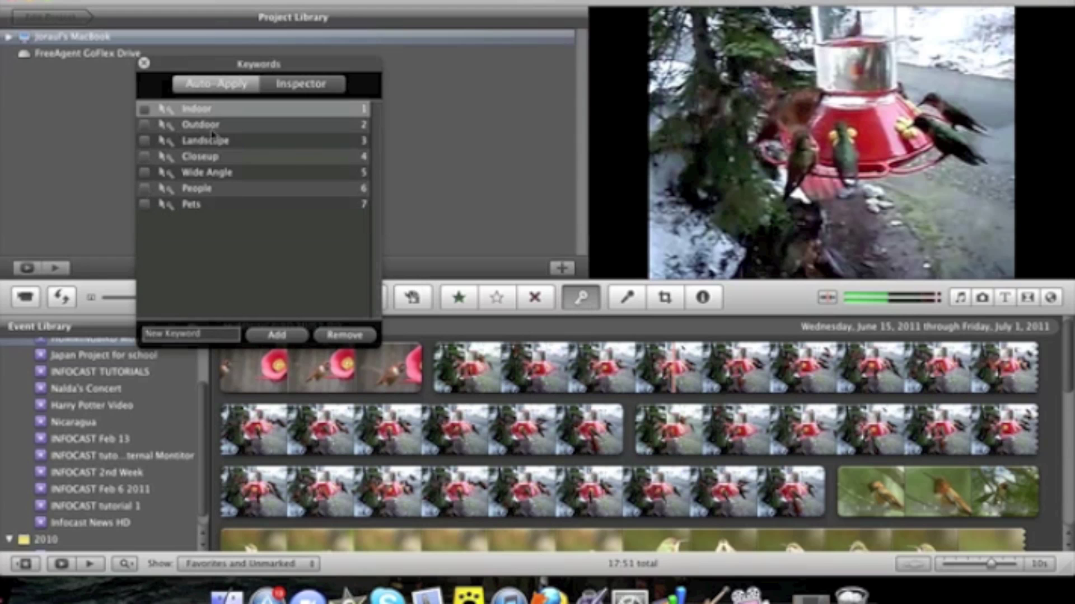
left_click(336, 87)
left_click(224, 84)
left_click(469, 370)
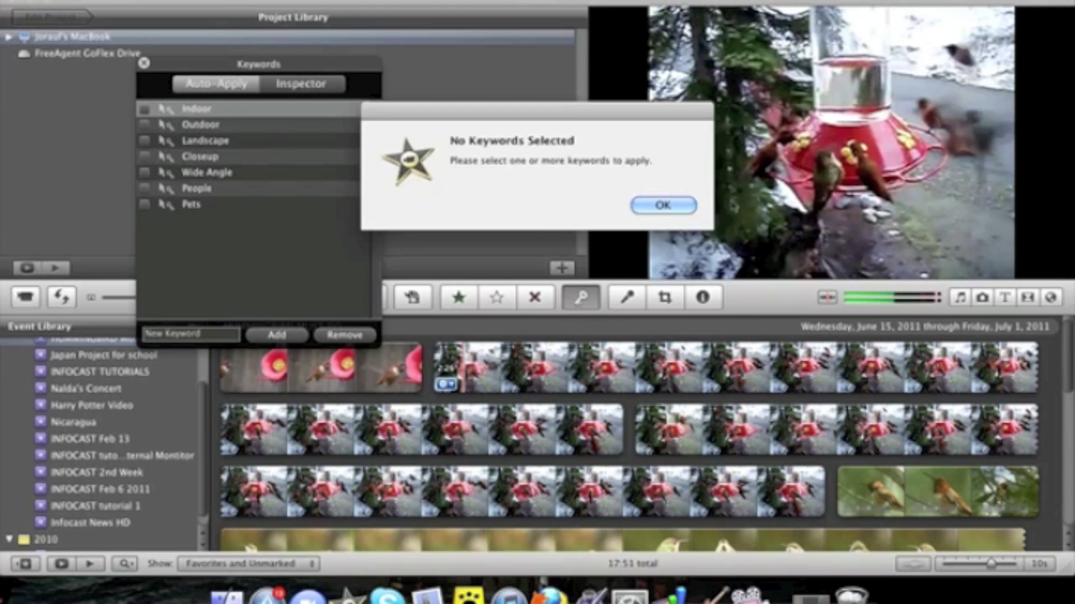
left_click(663, 206)
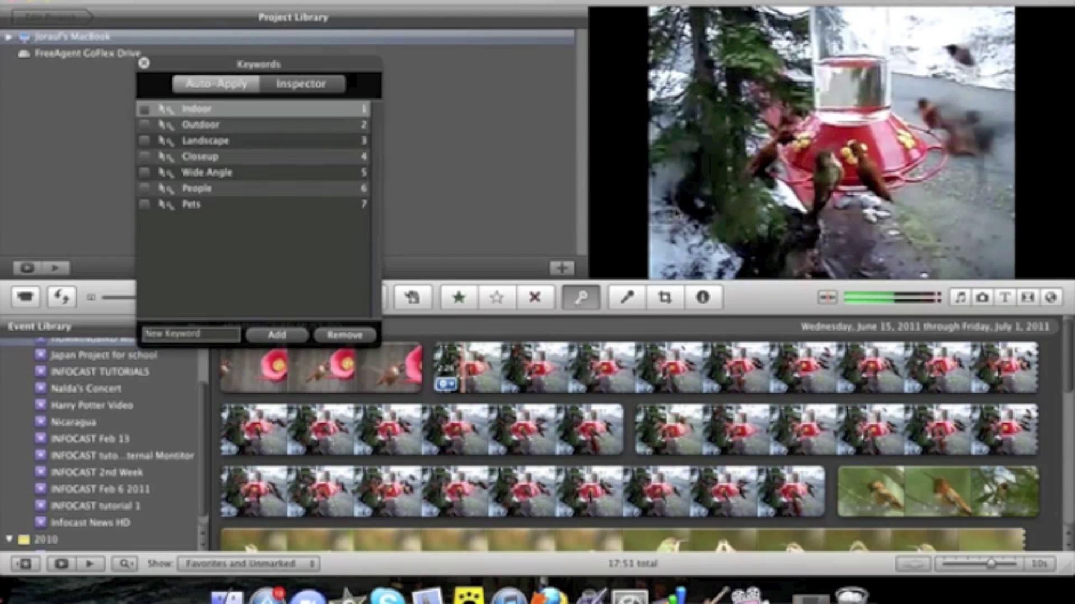
left_click(145, 125)
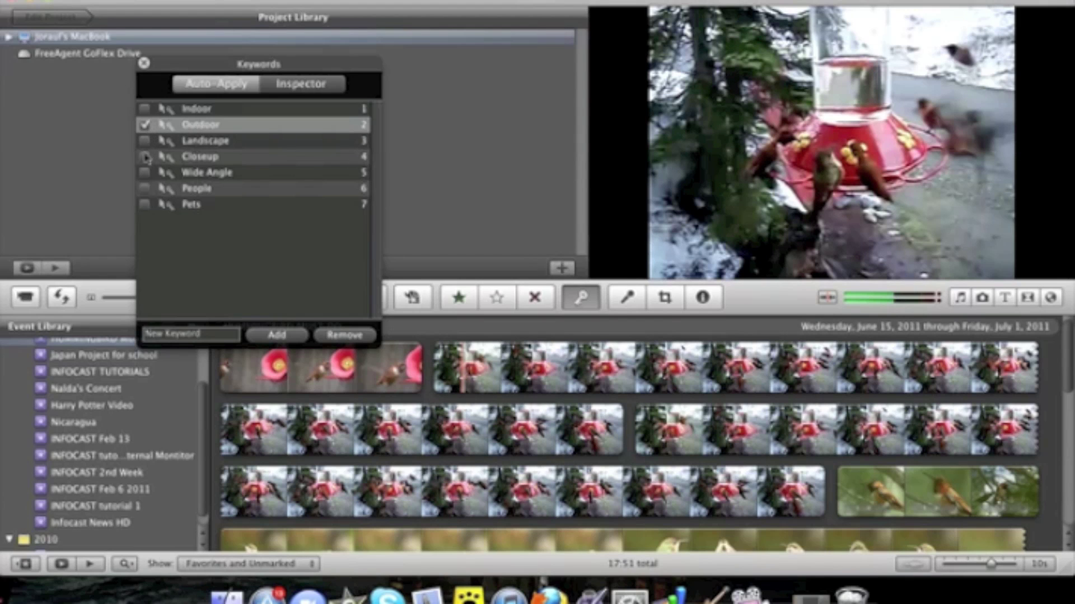
left_click(145, 157)
left_click(145, 204)
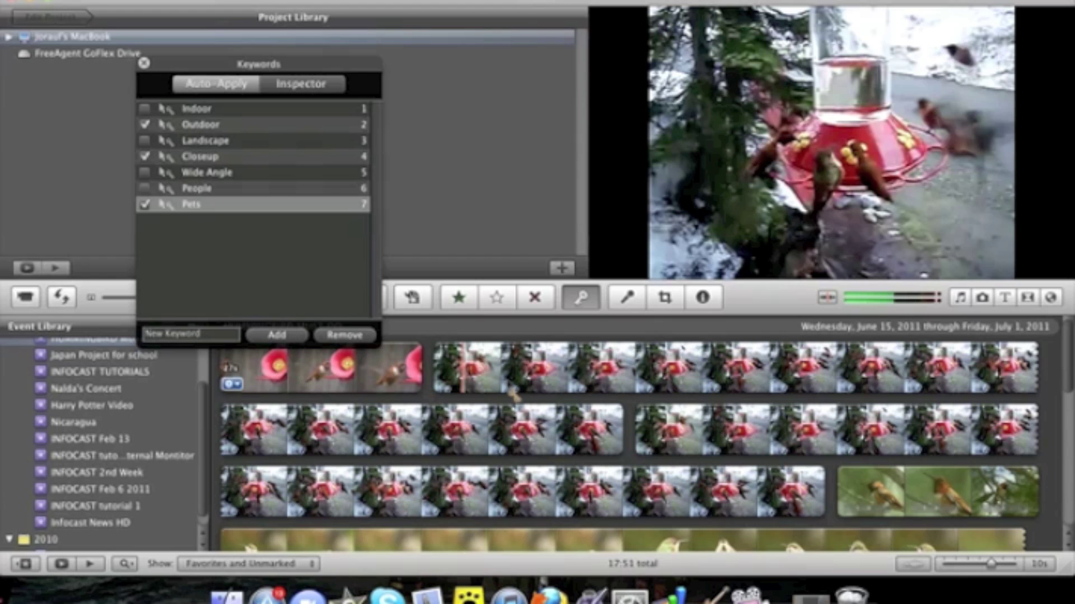
left_click_drag(506, 369, 638, 369)
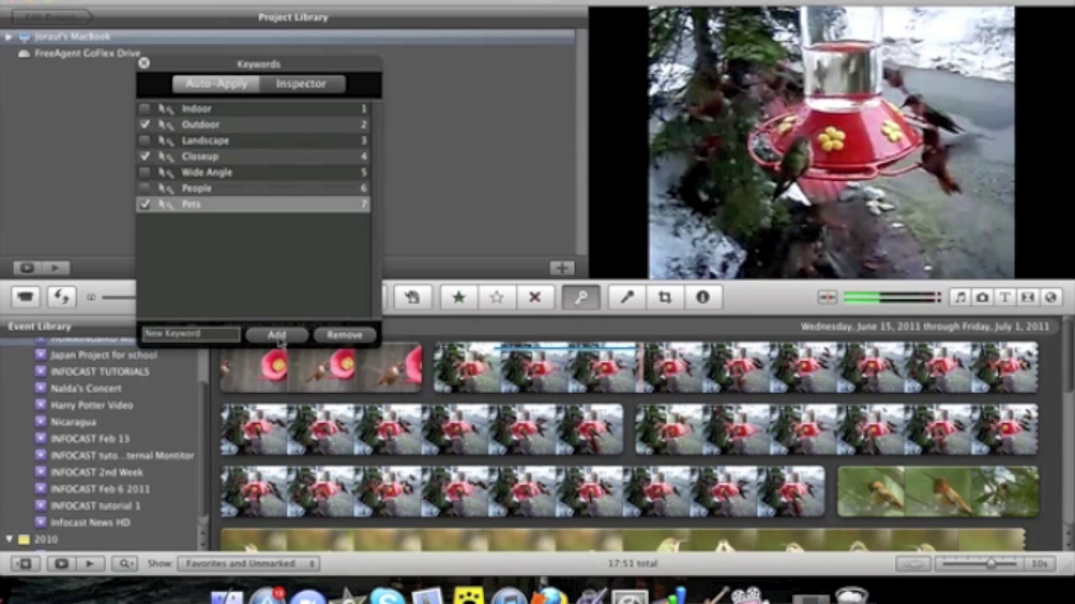
left_click(144, 63)
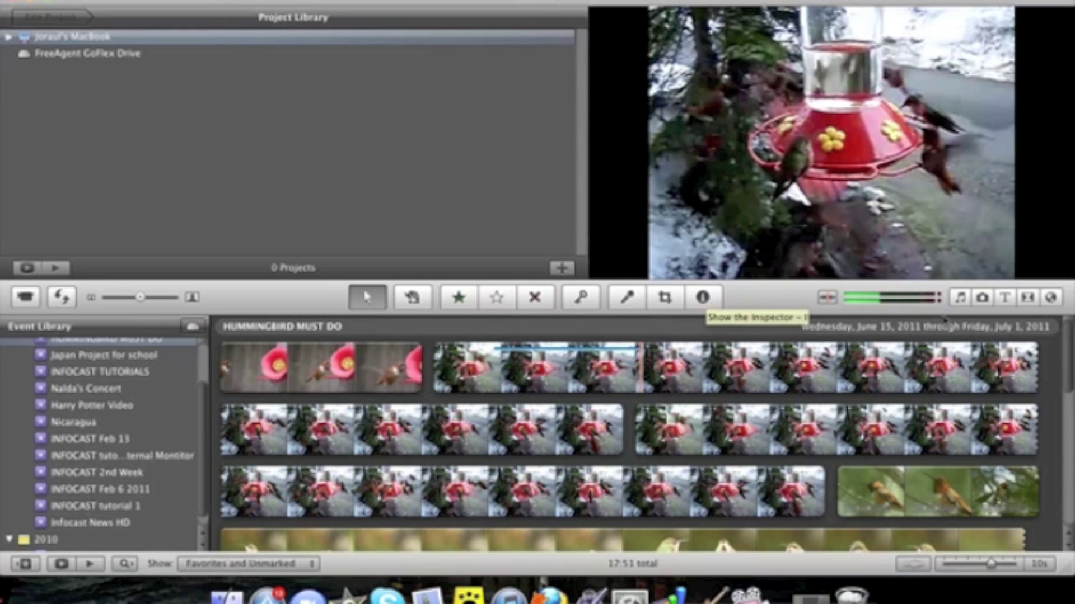
Step: Preview the Music and Sound Effects, Photos, Titles and Transitions browsers
left_click(960, 299)
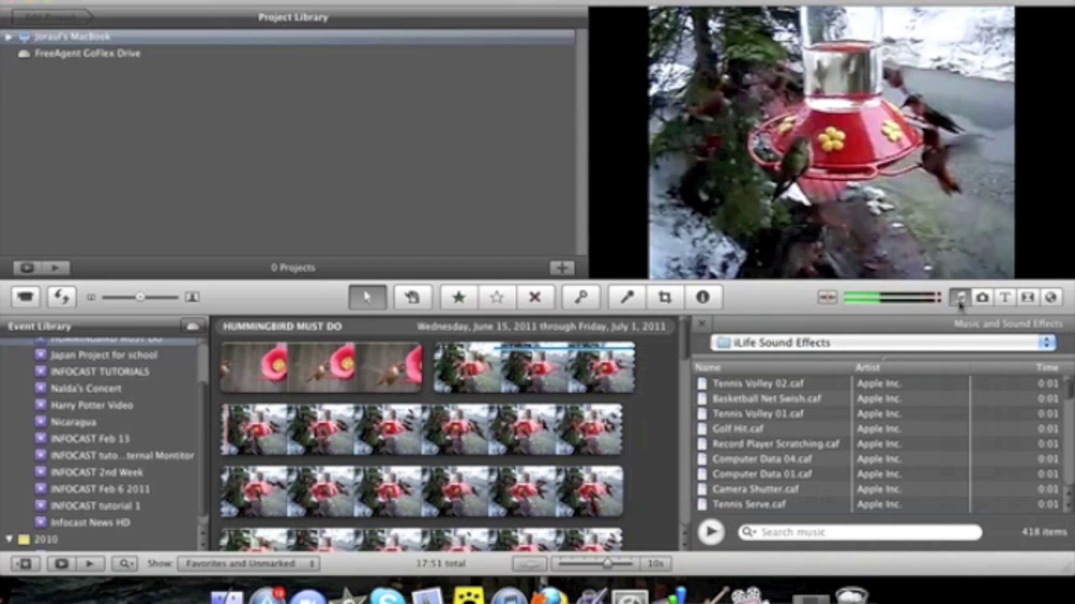
left_click(845, 397)
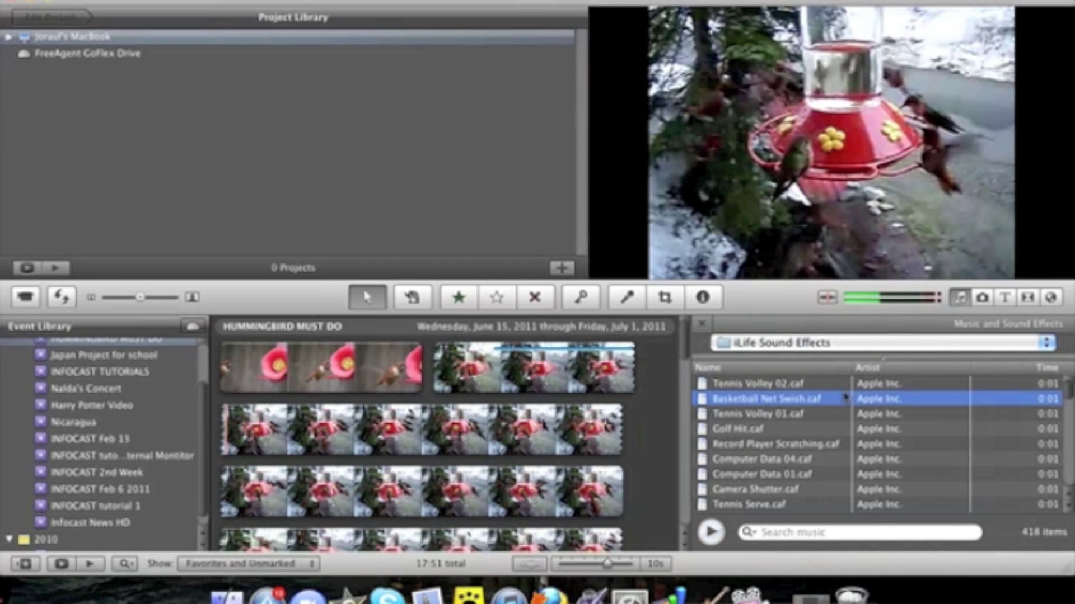
left_click(982, 298)
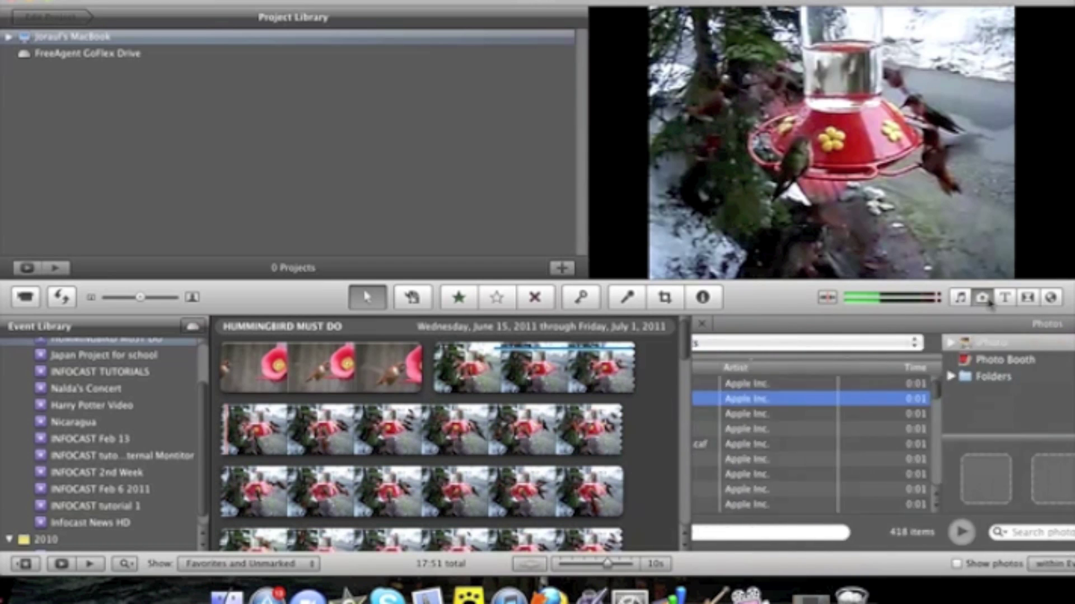
left_click(1004, 298)
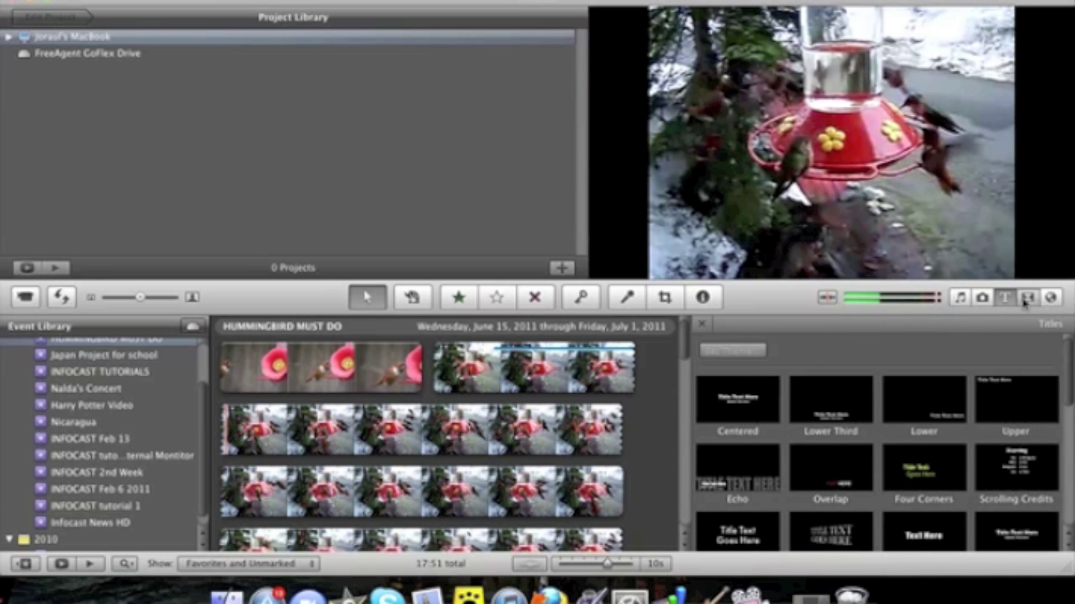
left_click(1026, 298)
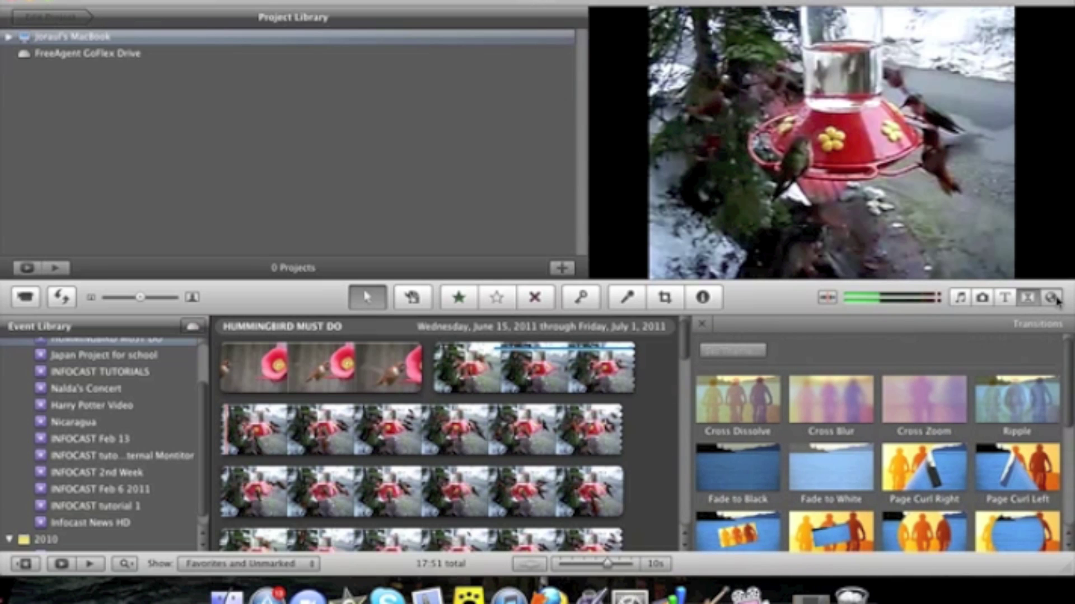
Step: Browse the Maps, Backgrounds and Animations browser, then close it
left_click(1051, 298)
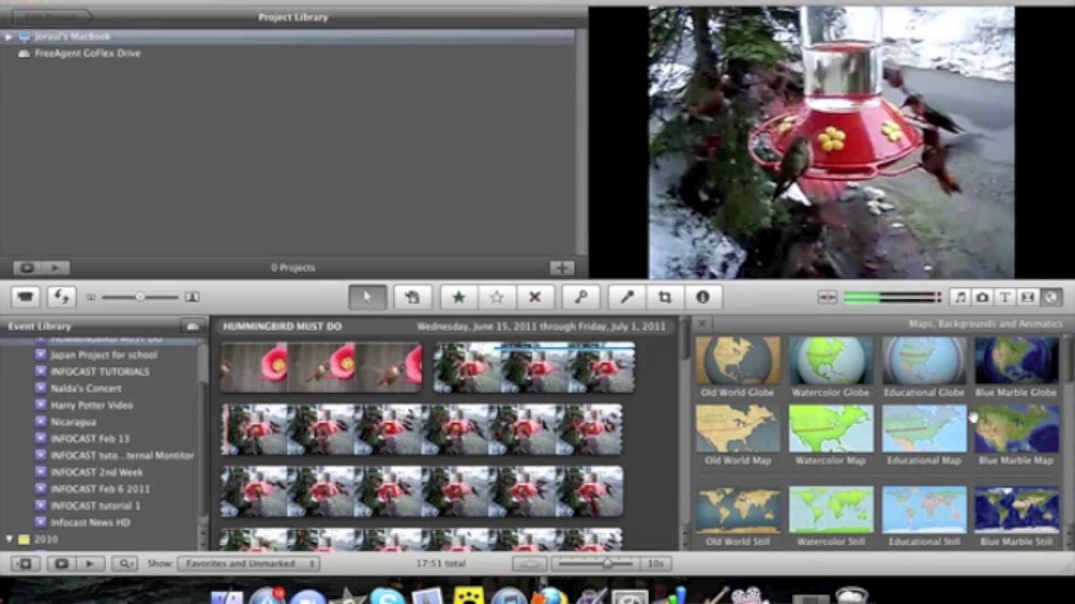
scroll(975, 423, "down", 15)
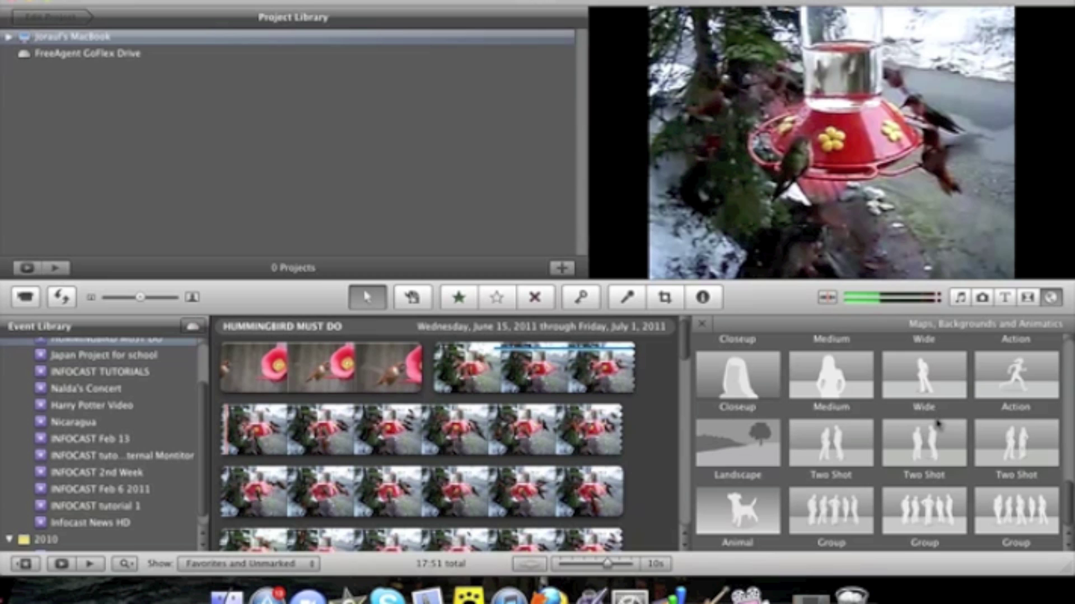
scroll(940, 498, "up", 10)
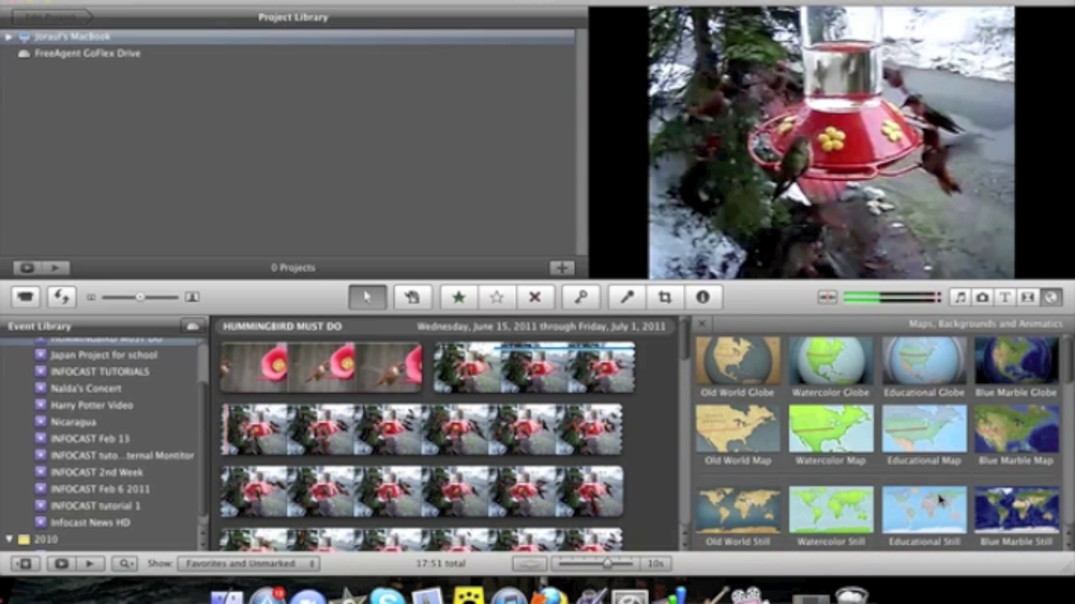
scroll(940, 500, "down", 8)
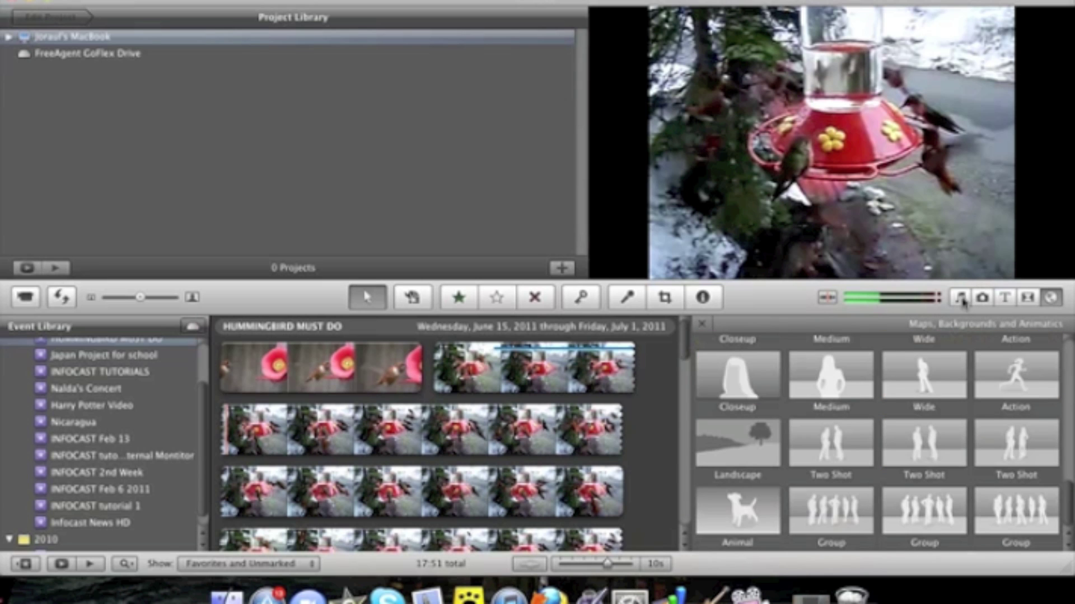
left_click(704, 323)
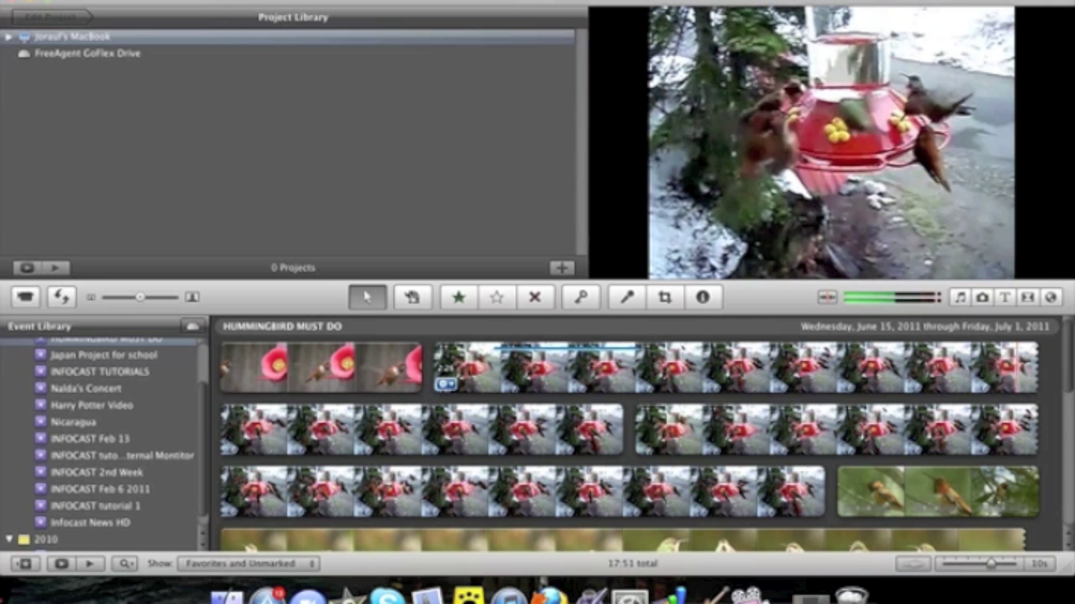
Step: Create a new project named 'iMovie Basics Tutorial', correcting the lowercase t to a capital T
left_click(561, 269)
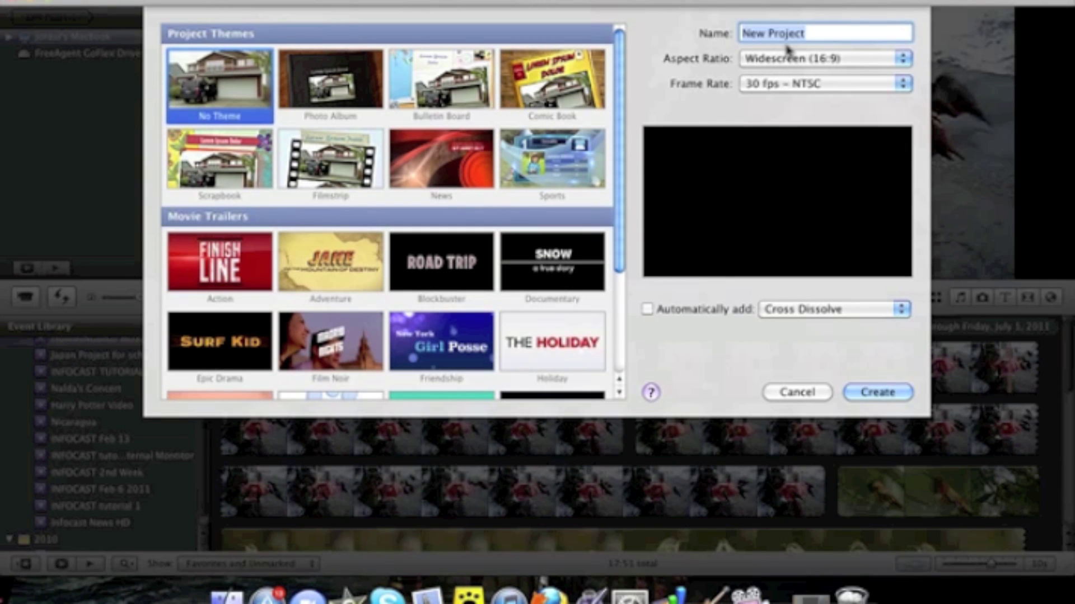
type("iMovie ")
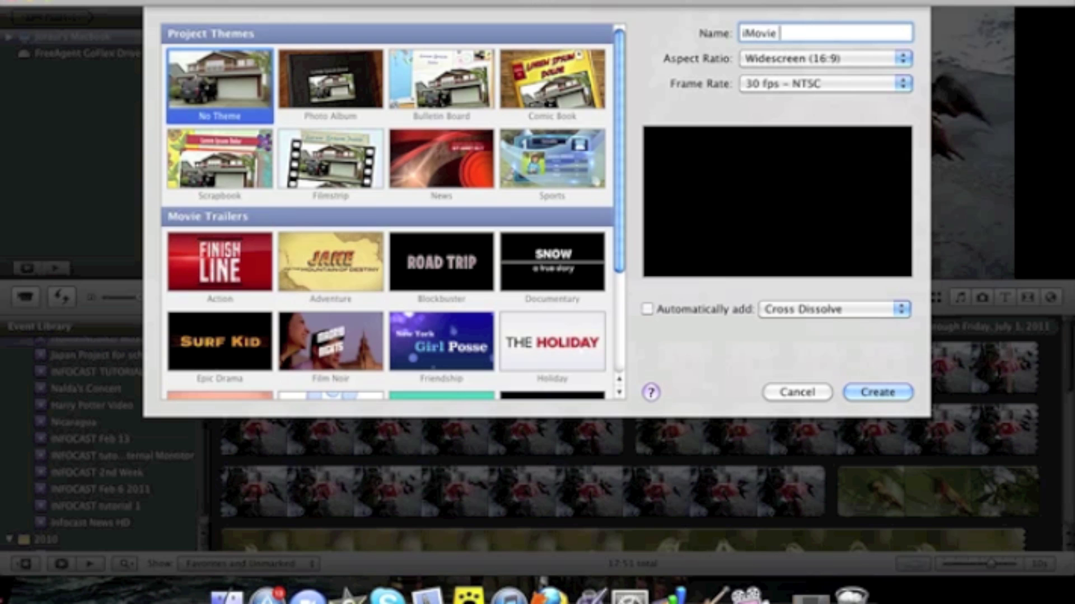
type("Basics tutorial")
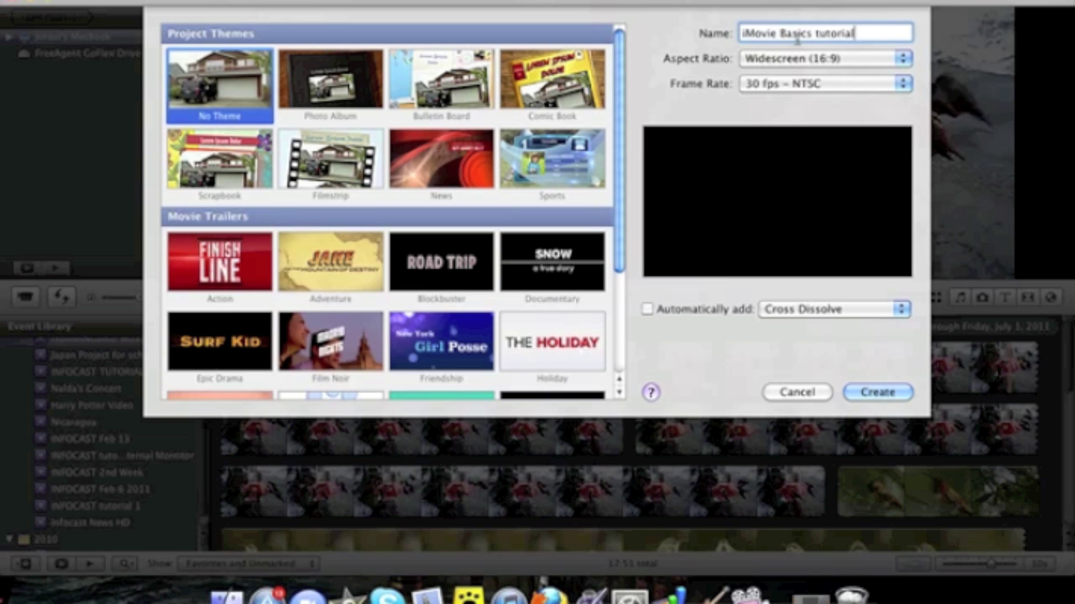
left_click(819, 33)
key("BackSpace")
type("T")
left_click(882, 402)
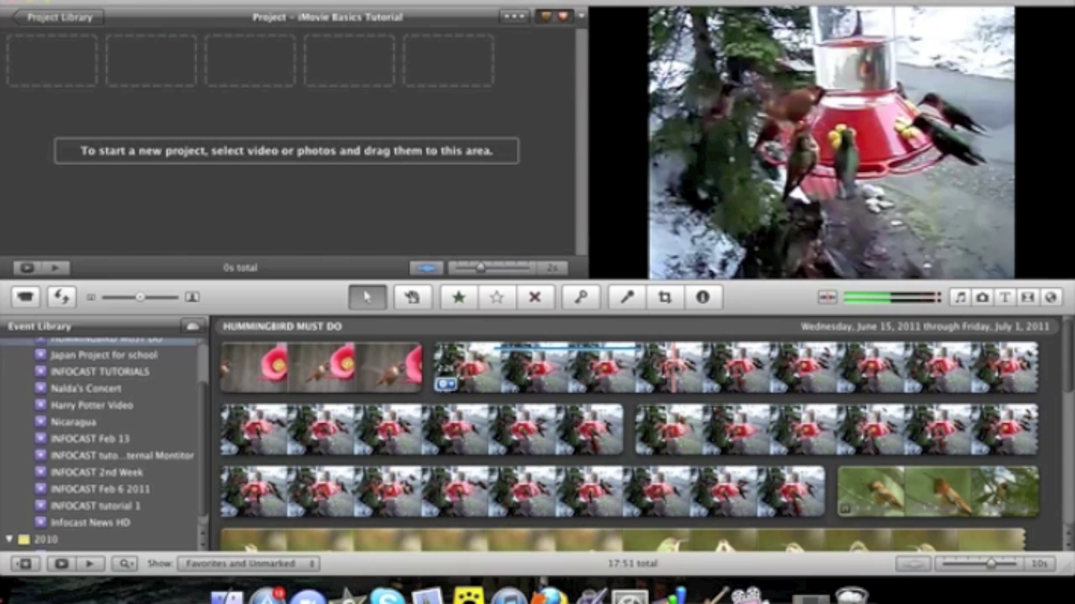
Step: Add a 16.5-second feeder-clip range and a pink-feeder range to the project
left_click(650, 367)
left_click_drag(693, 366, 761, 366)
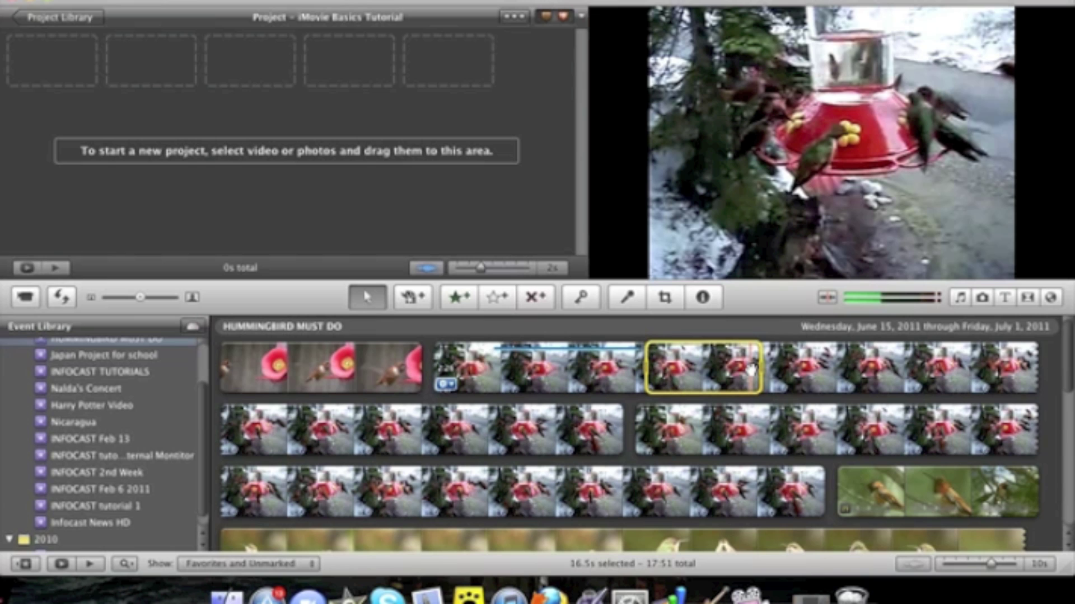
left_click_drag(750, 369, 224, 183)
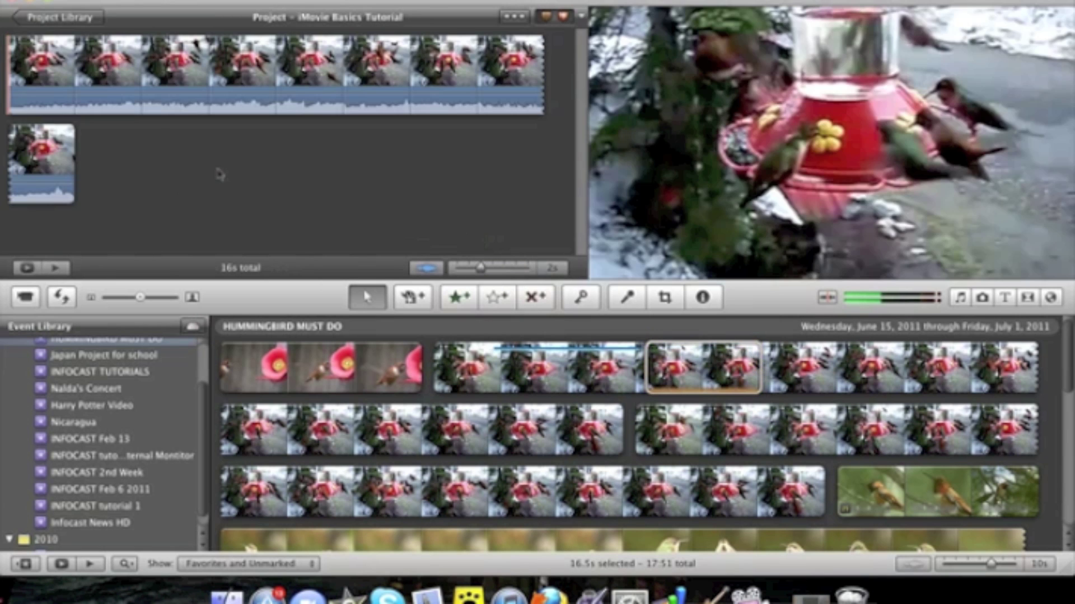
left_click_drag(225, 364, 329, 362)
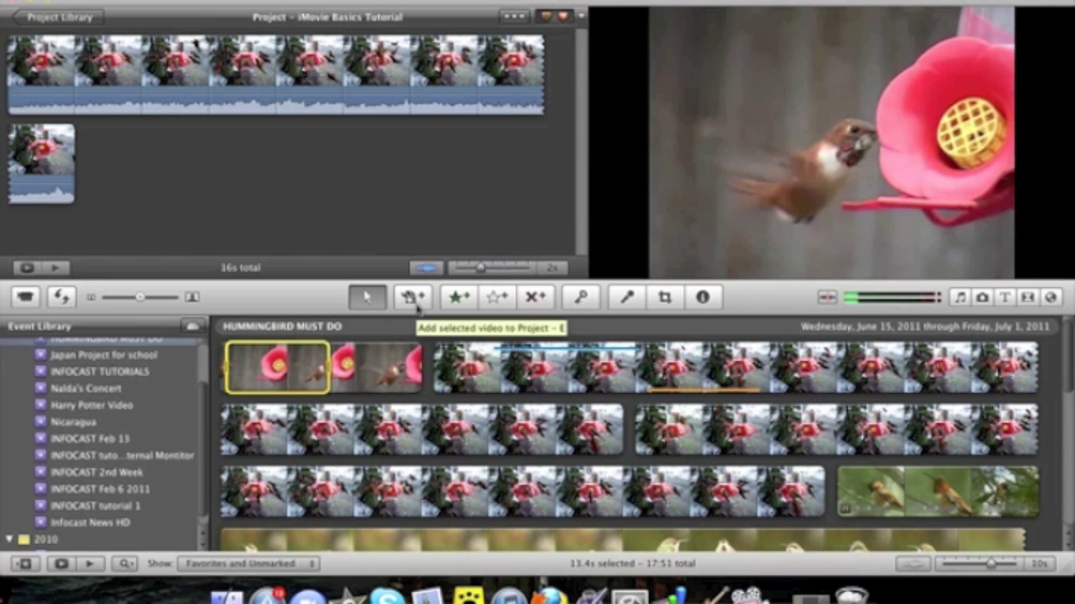
left_click(416, 306)
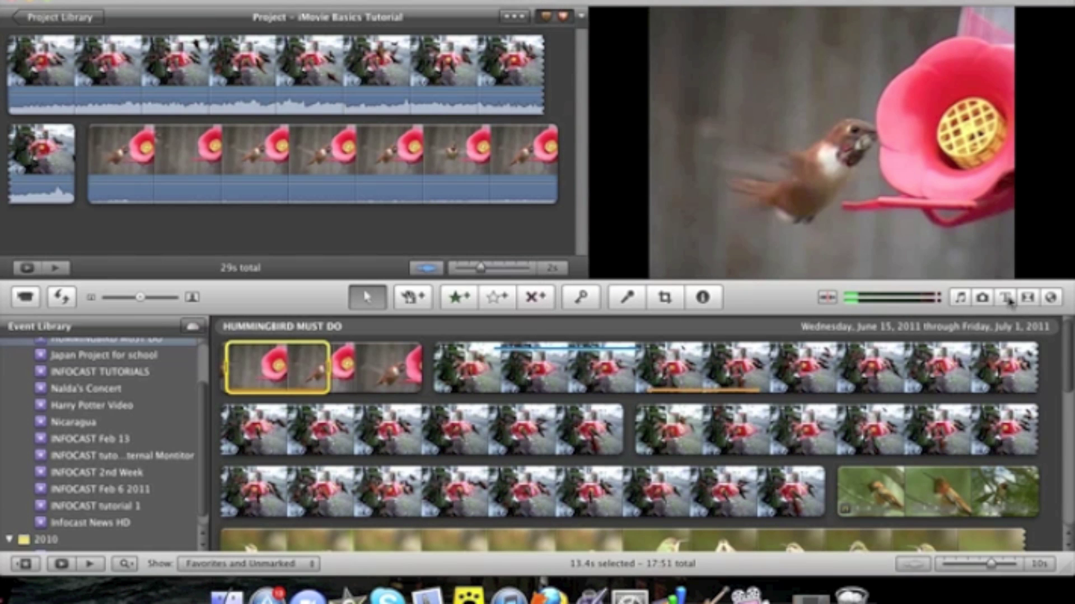
left_click(1005, 297)
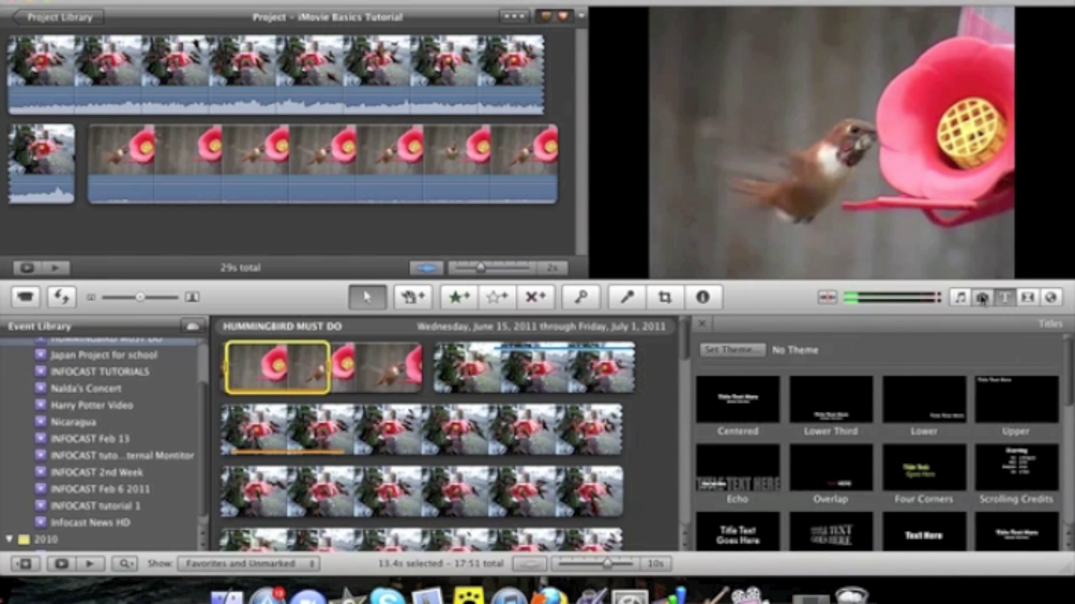
left_click(982, 298)
left_click(964, 298)
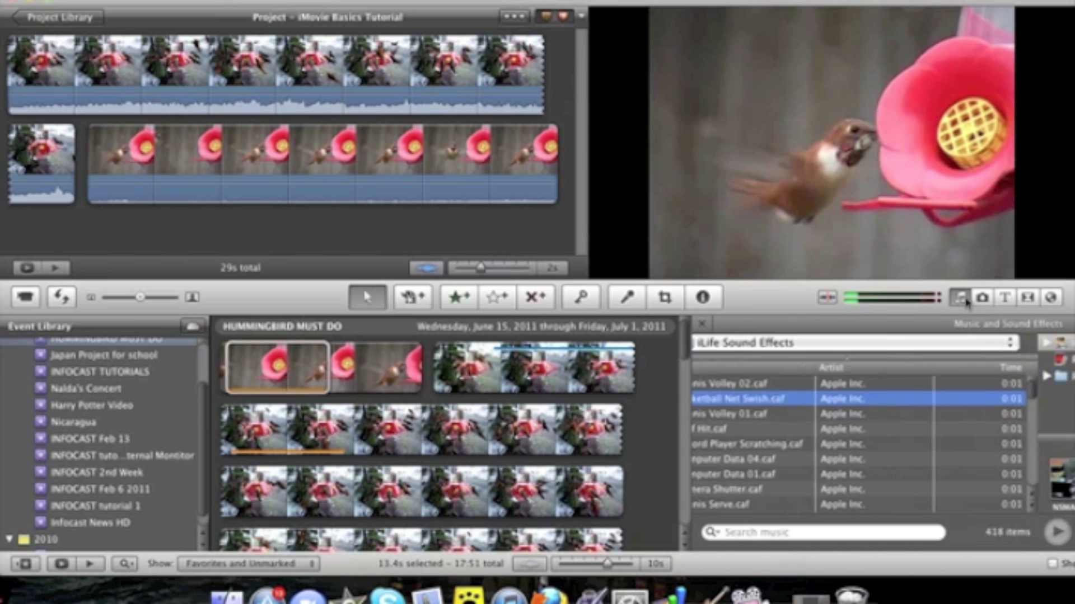
left_click(1052, 300)
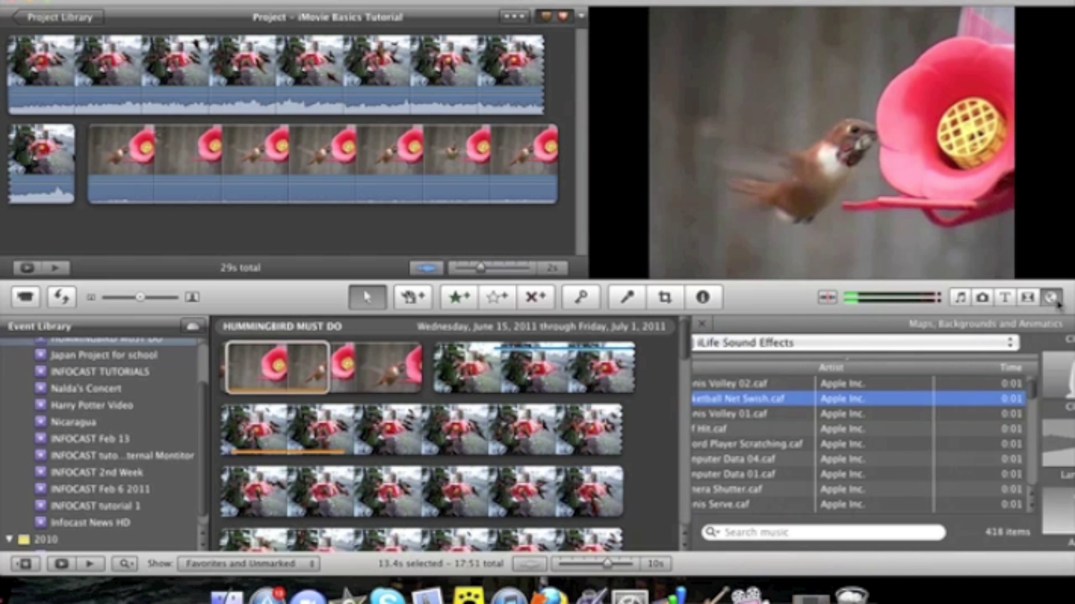
scroll(1000, 458, "up", 10)
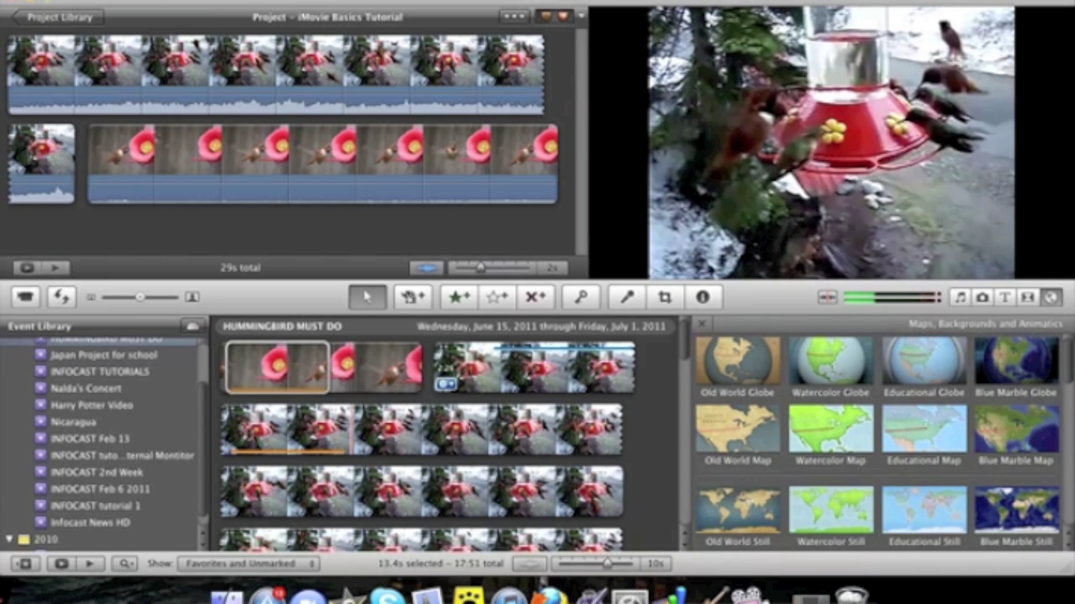
left_click(701, 324)
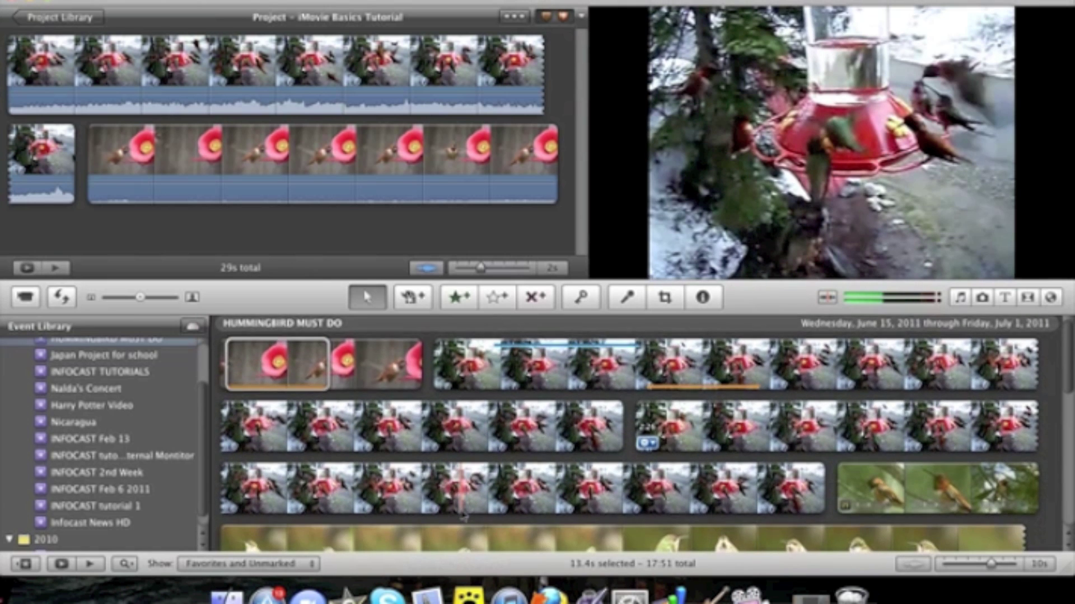
scroll(463, 515, "down", 3)
scroll(463, 513, "down", 3)
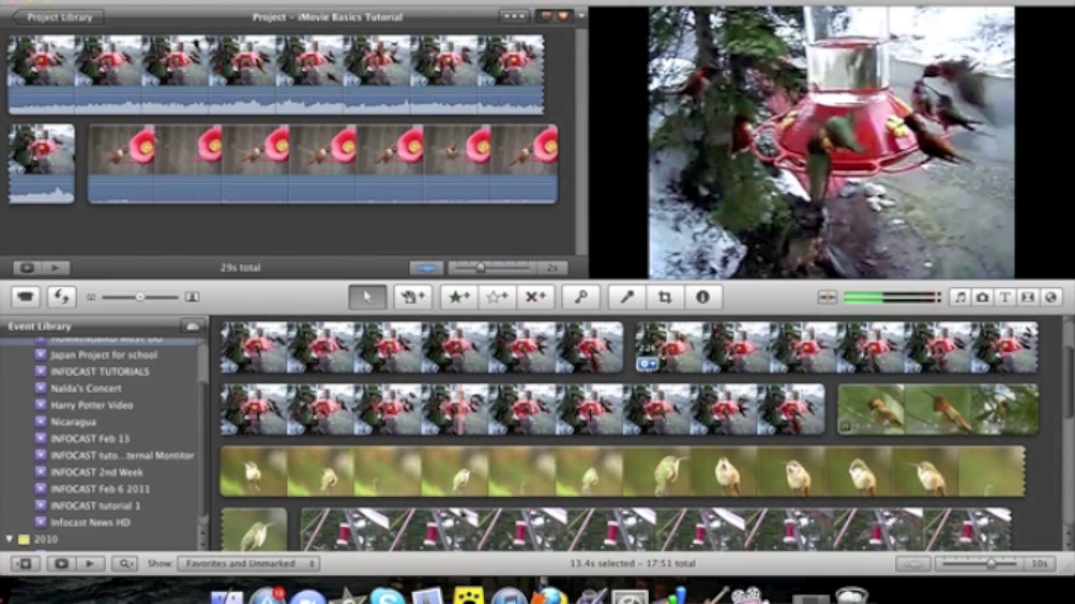